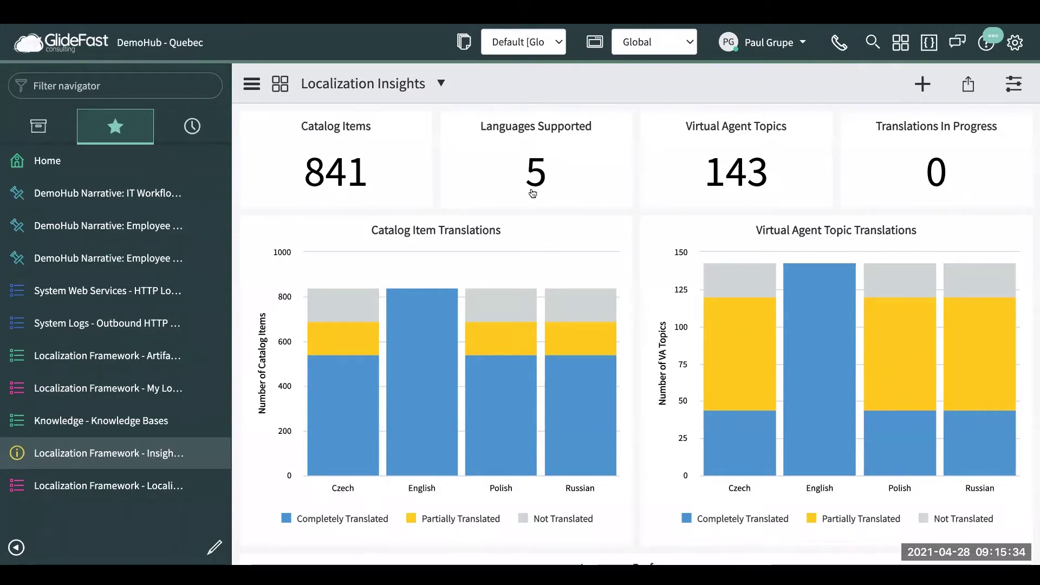
Step: Drill into the Russian bar of the Catalog Item Translations chart to list the untranslated catalog items
mouse_move(696, 177)
scroll(522, 232, down, 2)
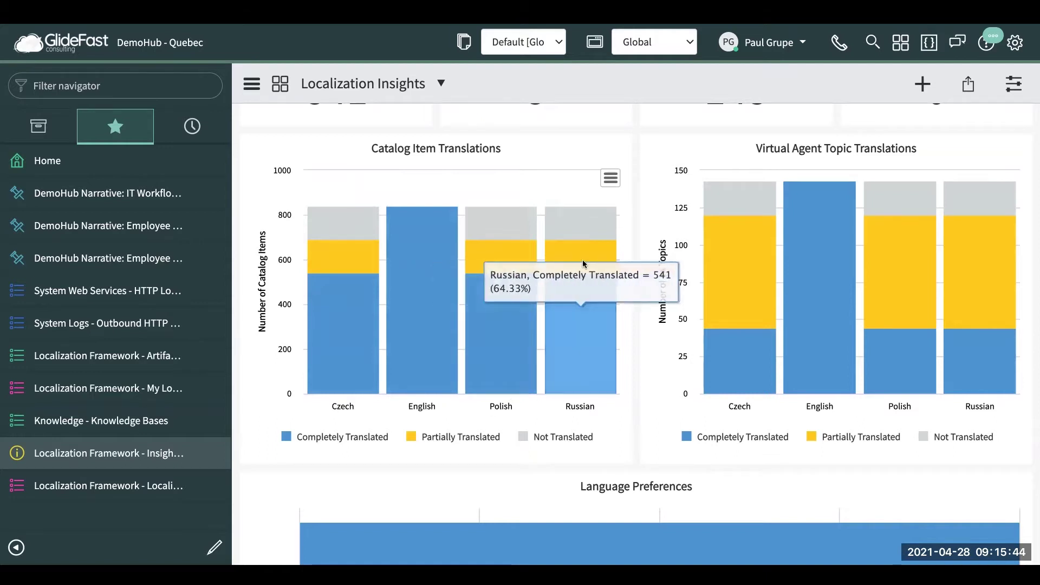
click(583, 226)
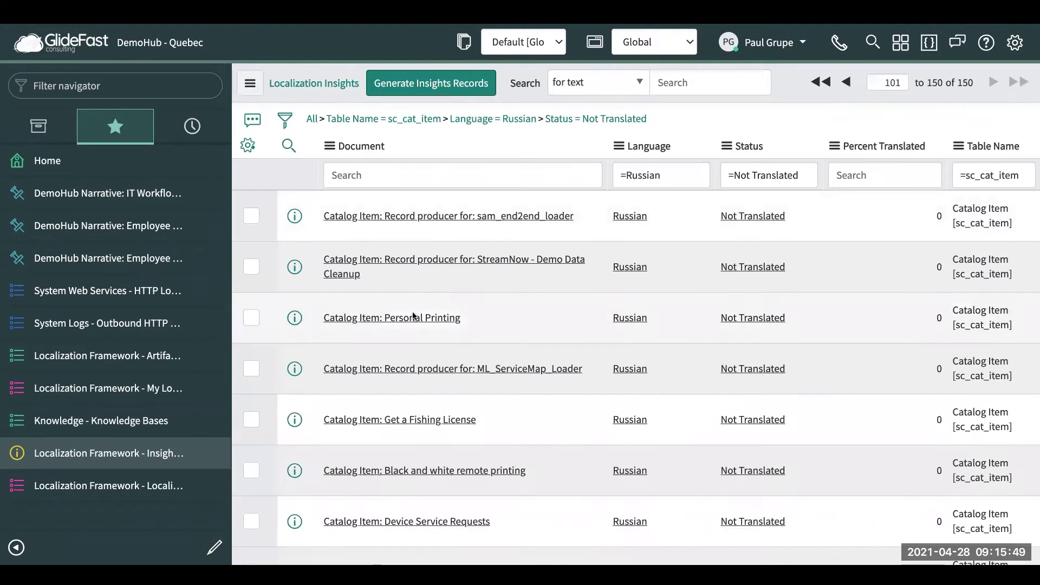
Step: Open the New Managed Entity catalog item from the Russian Not Translated list and review its variables
scroll(413, 316, down, 20)
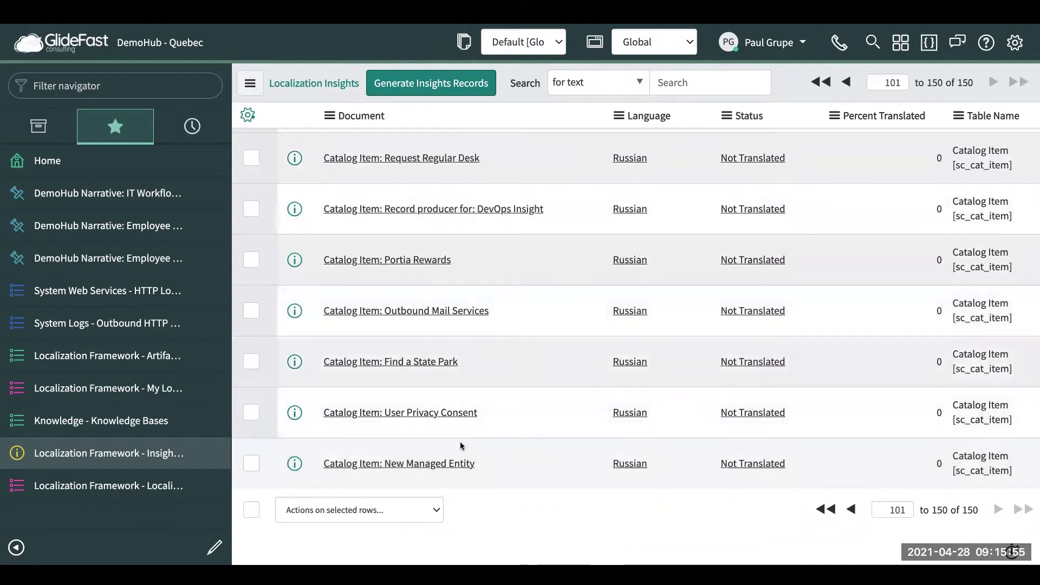
click(440, 464)
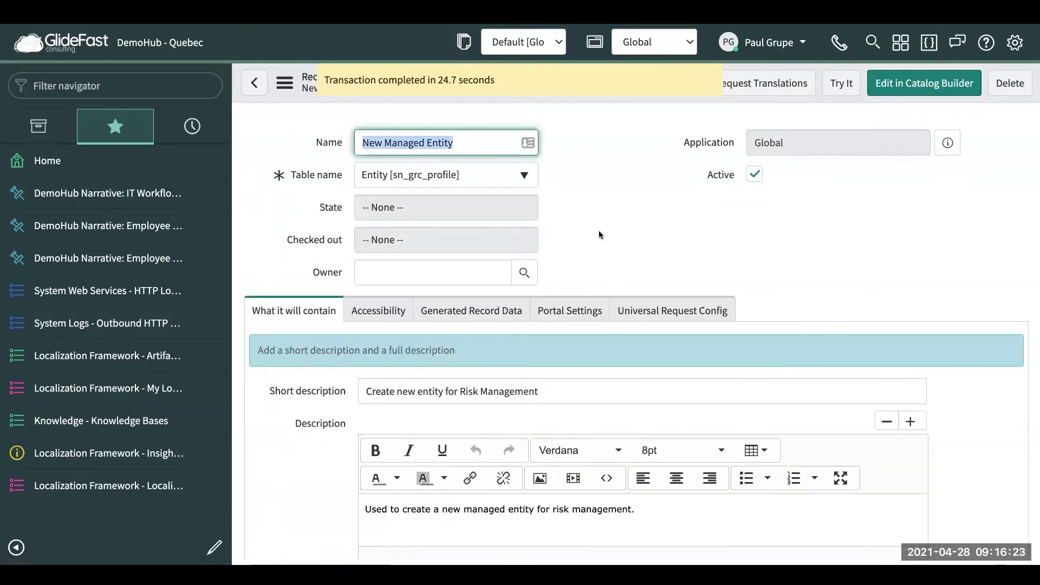
scroll(594, 194, down, 2)
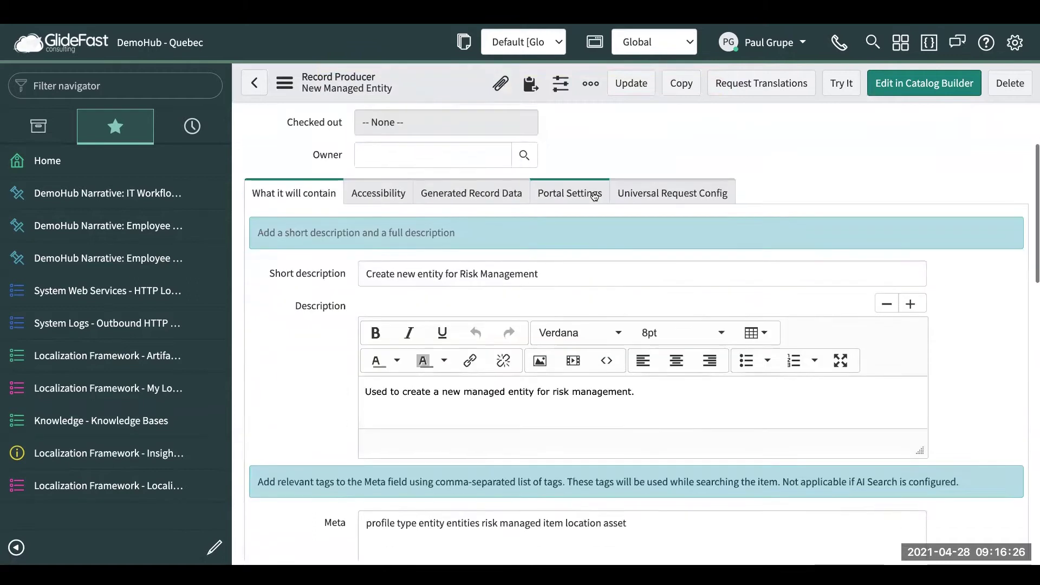
scroll(595, 196, down, 12)
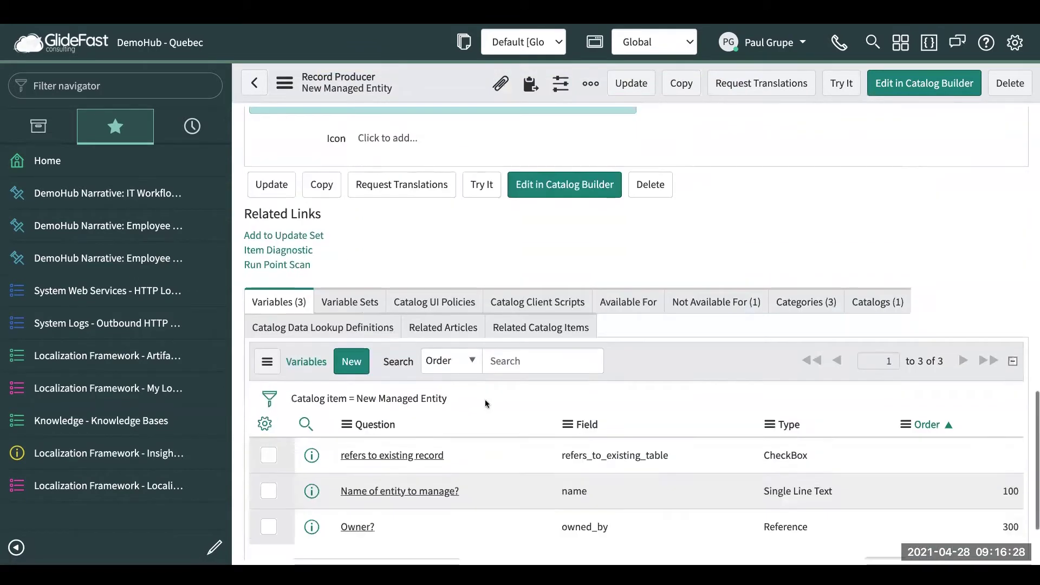
scroll(576, 331, up, 15)
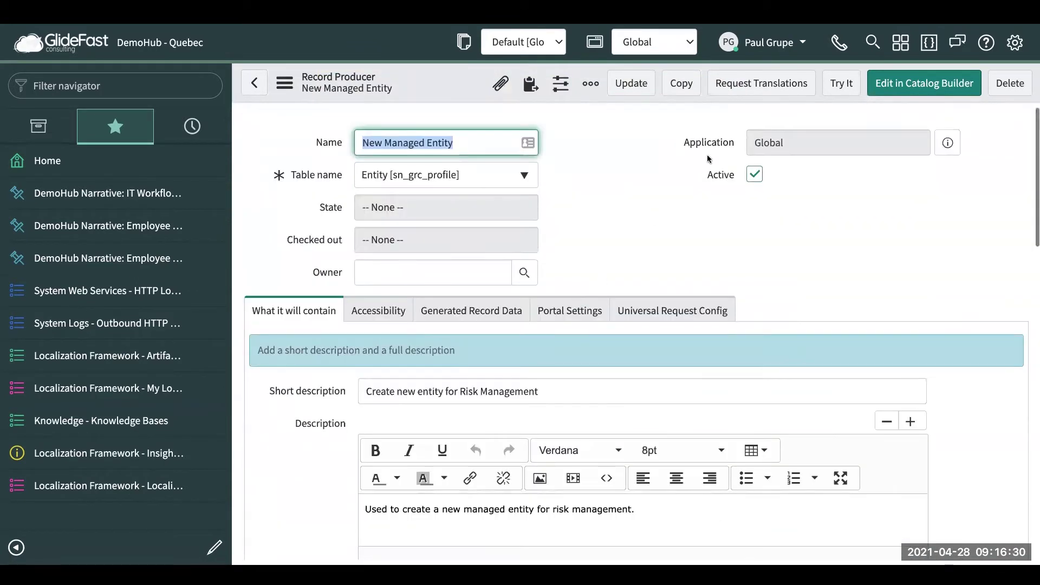
Step: Submit a Russian translation request for New Managed Entity and check the success message
click(760, 87)
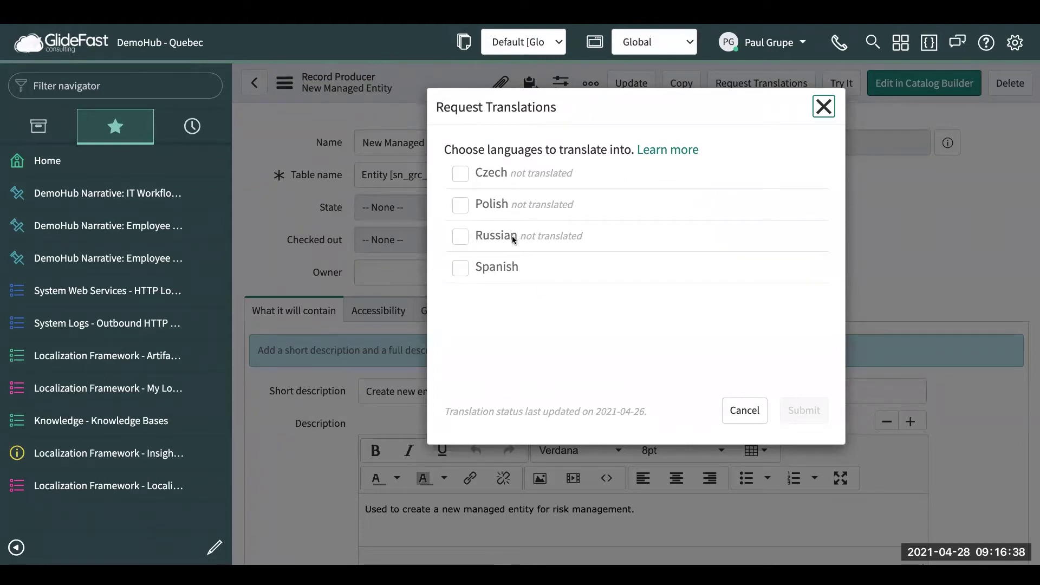
click(462, 237)
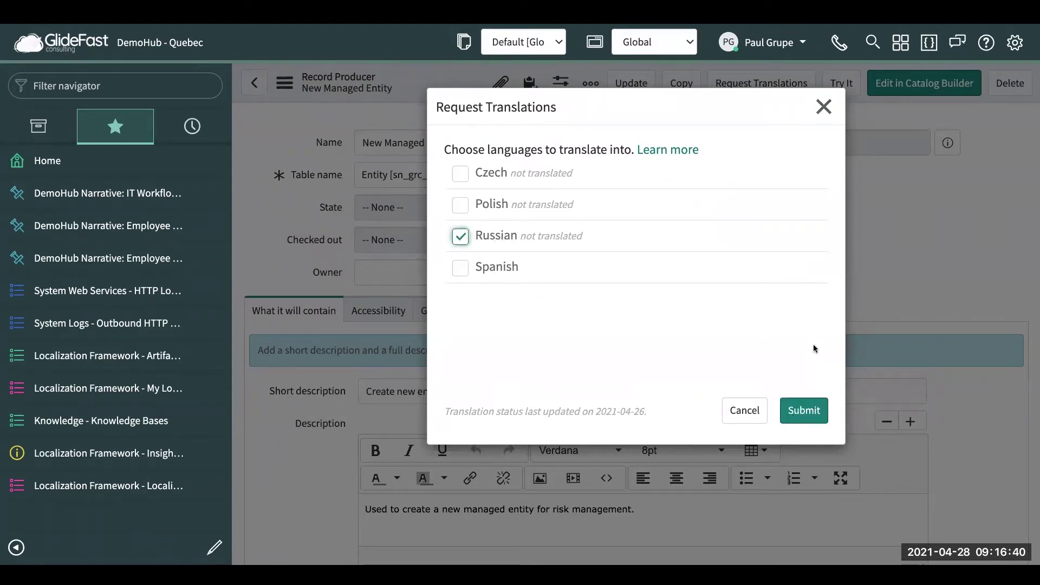
click(808, 407)
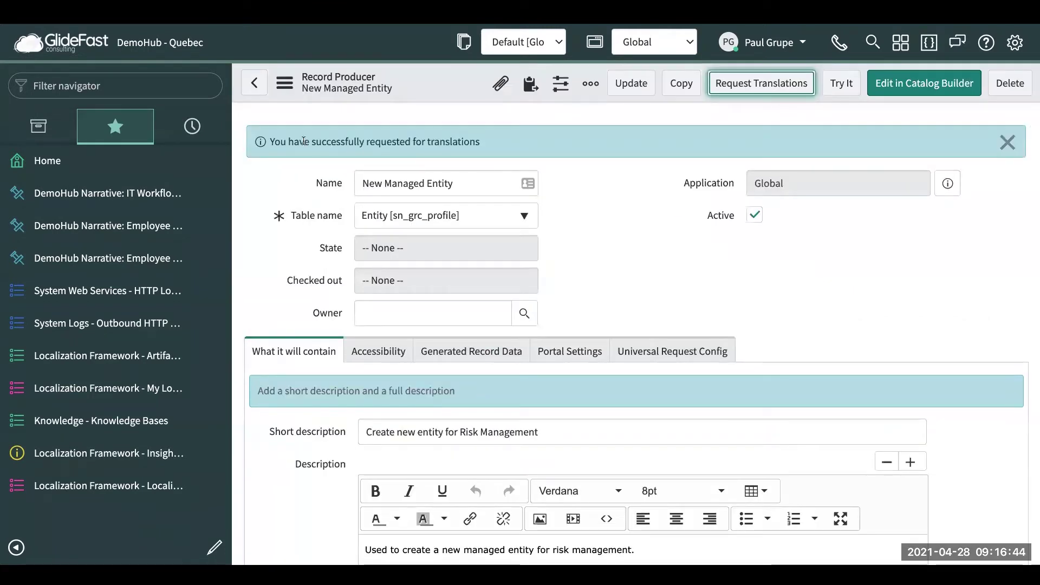
drag(345, 142, 480, 142)
click(483, 142)
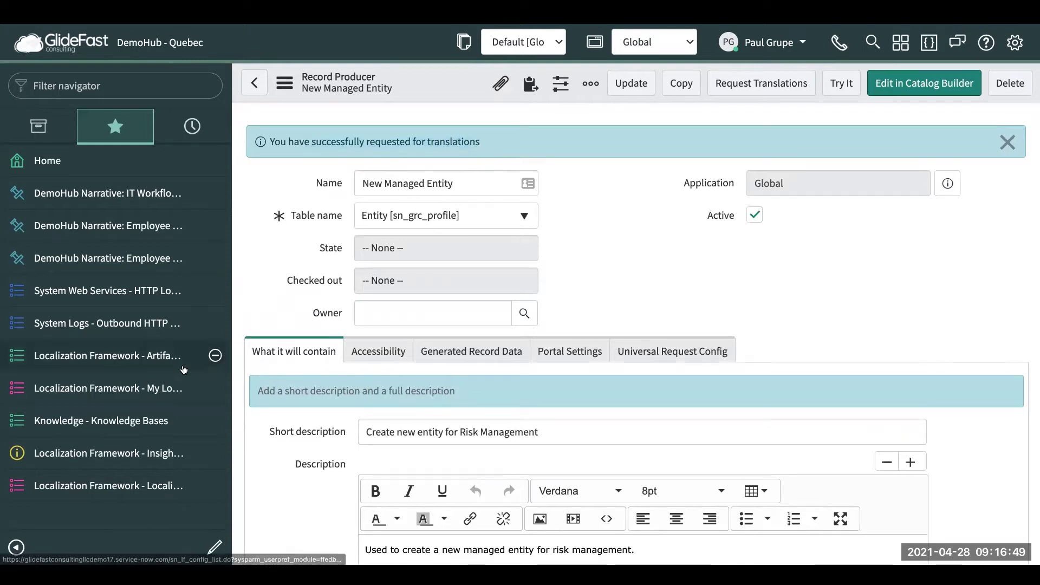
Step: From all localization tasks, open LFTASK0001005 and start its English-to-Russian translation
click(111, 390)
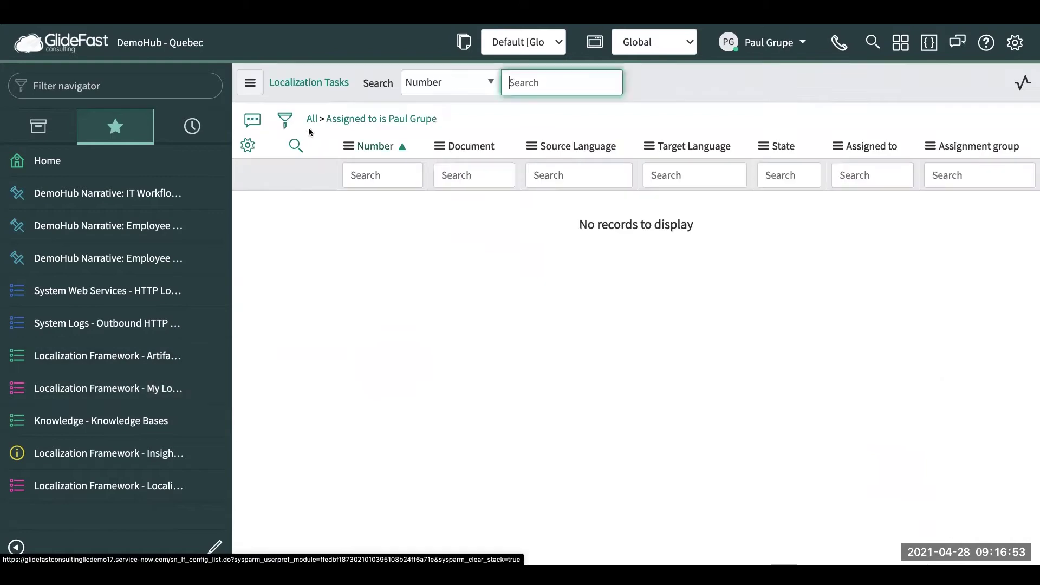
click(312, 119)
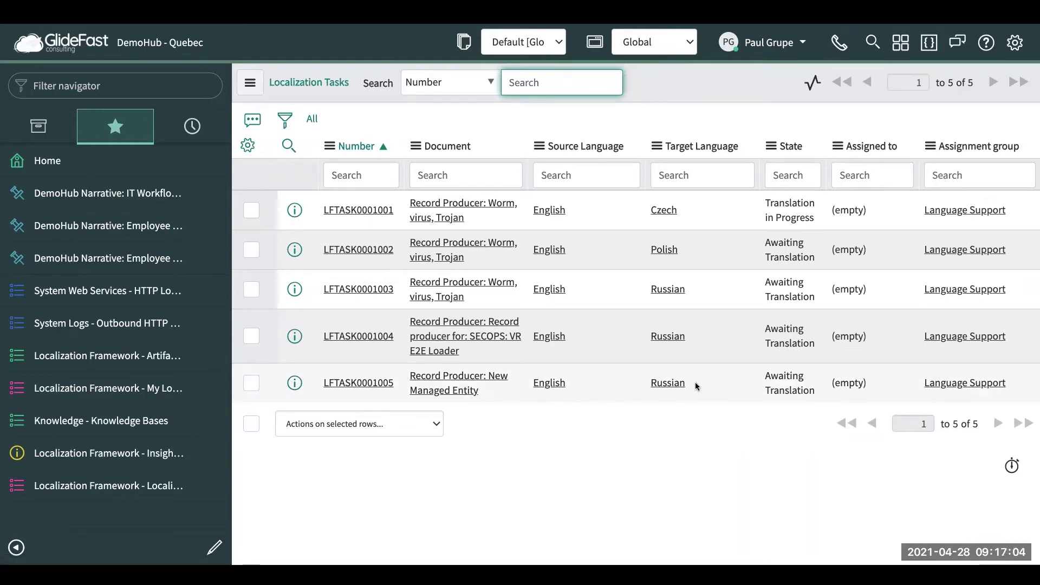
click(362, 384)
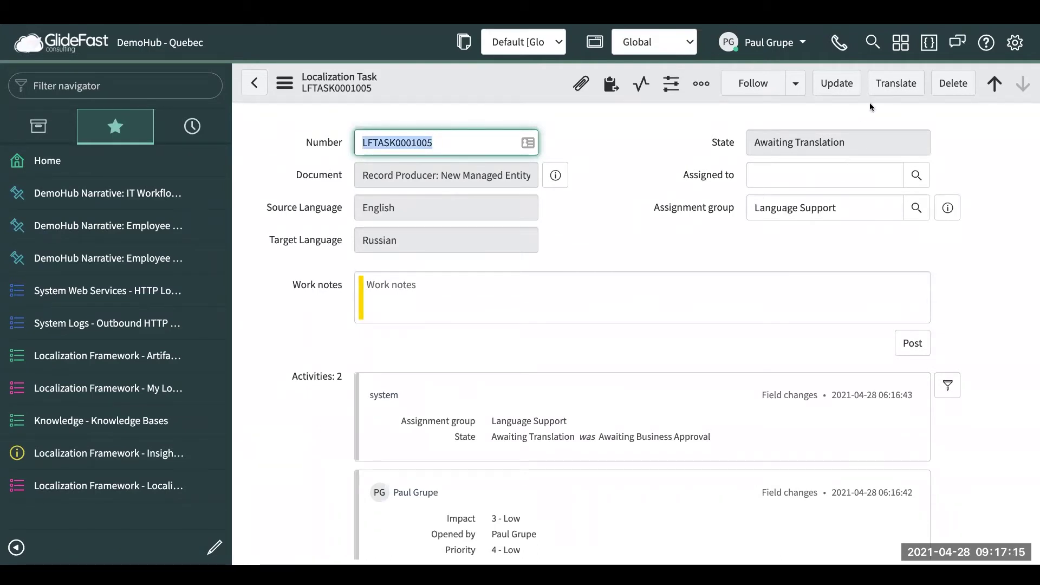
click(895, 84)
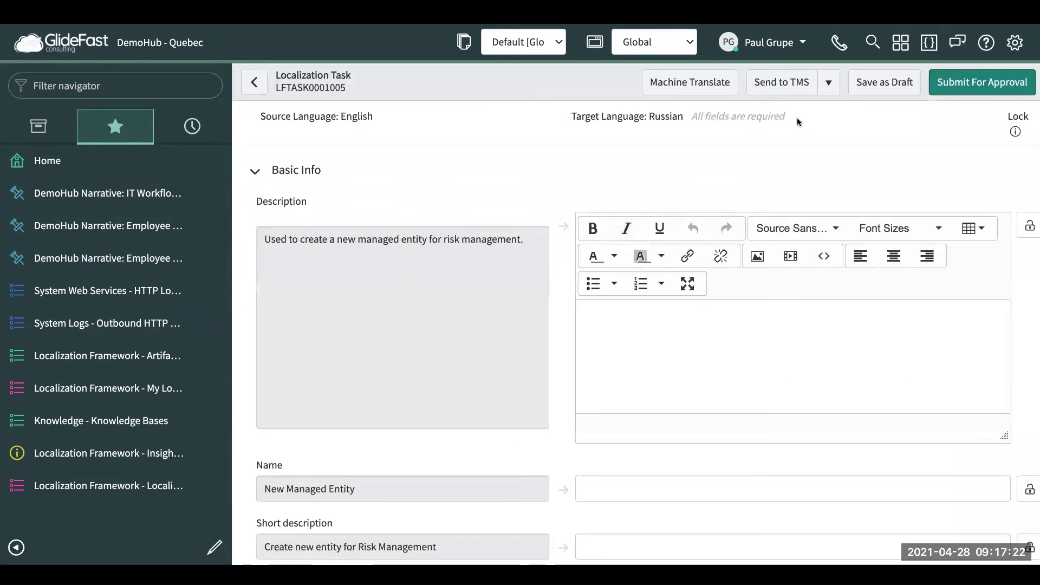
Step: Machine-translate all fields into Russian and review the translated description, name and questions
click(681, 88)
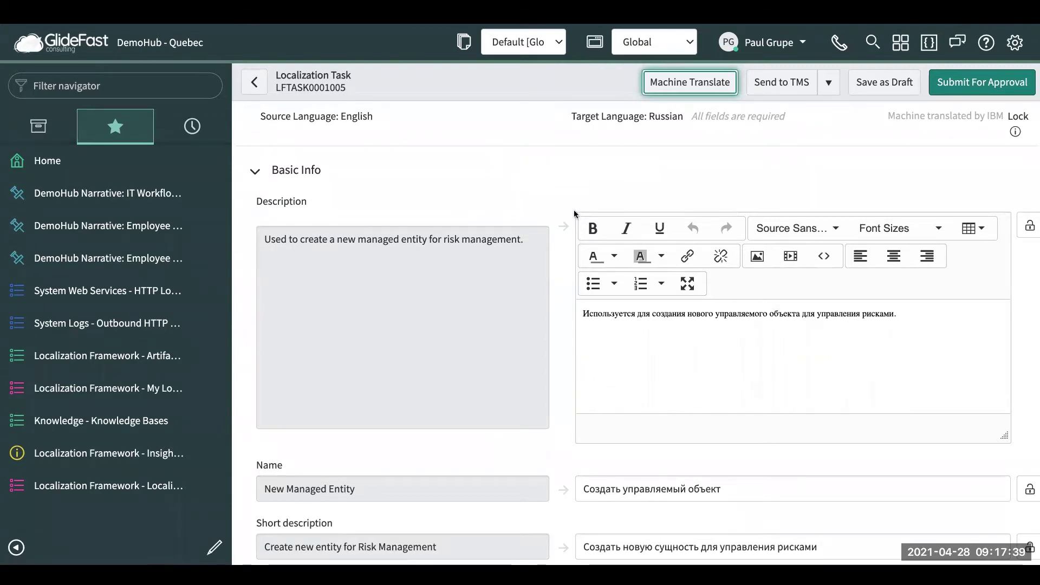
scroll(566, 217, down, 3)
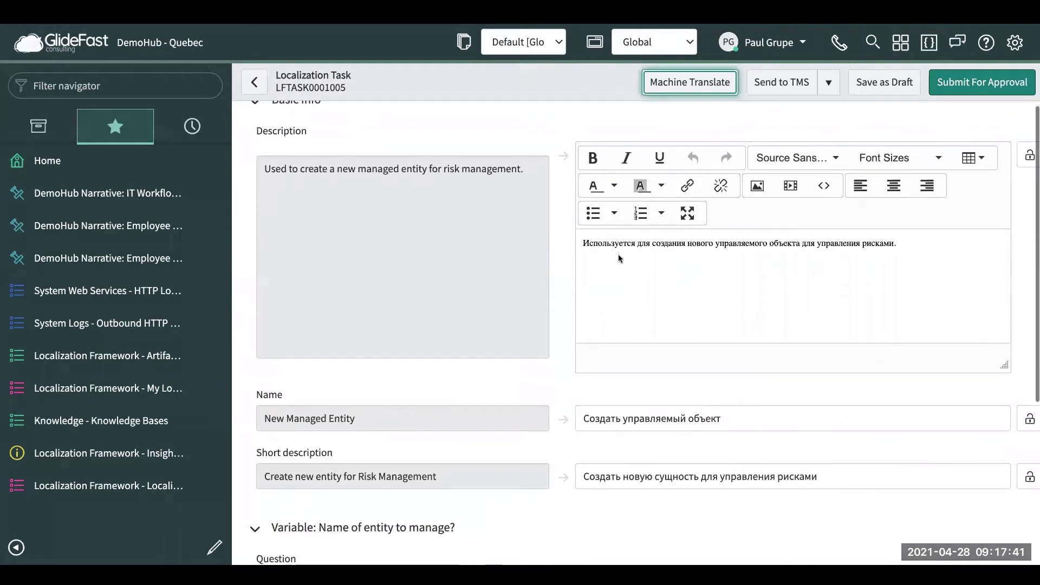
click(619, 255)
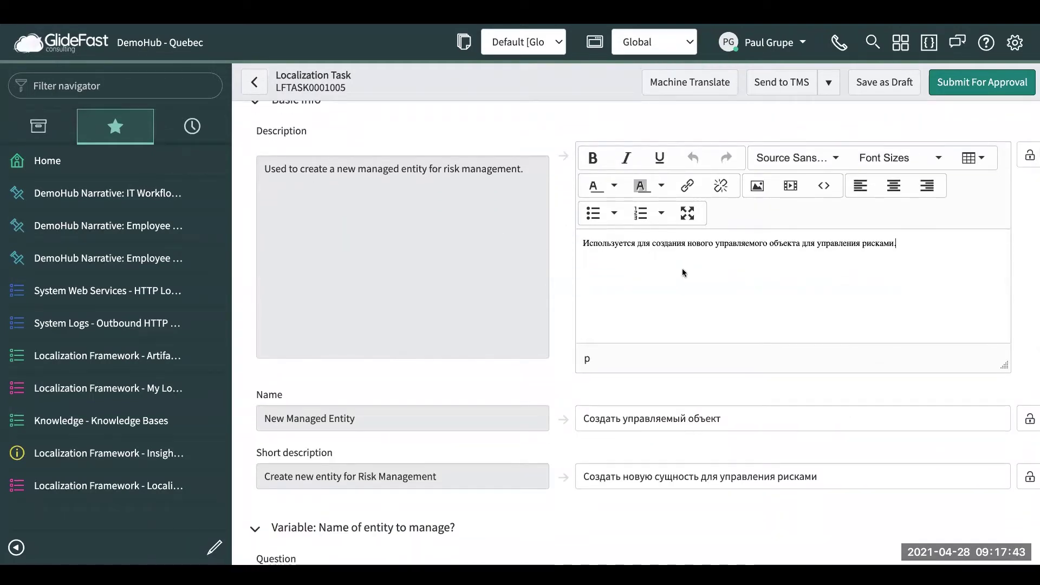
scroll(545, 278, down, 1)
scroll(548, 323, down, 5)
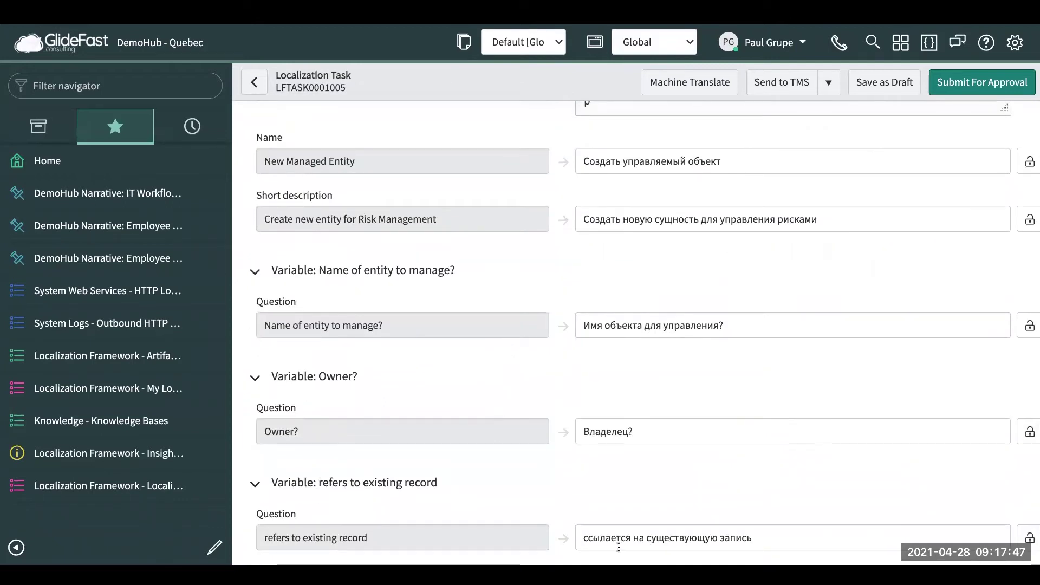
scroll(570, 223, up, 6)
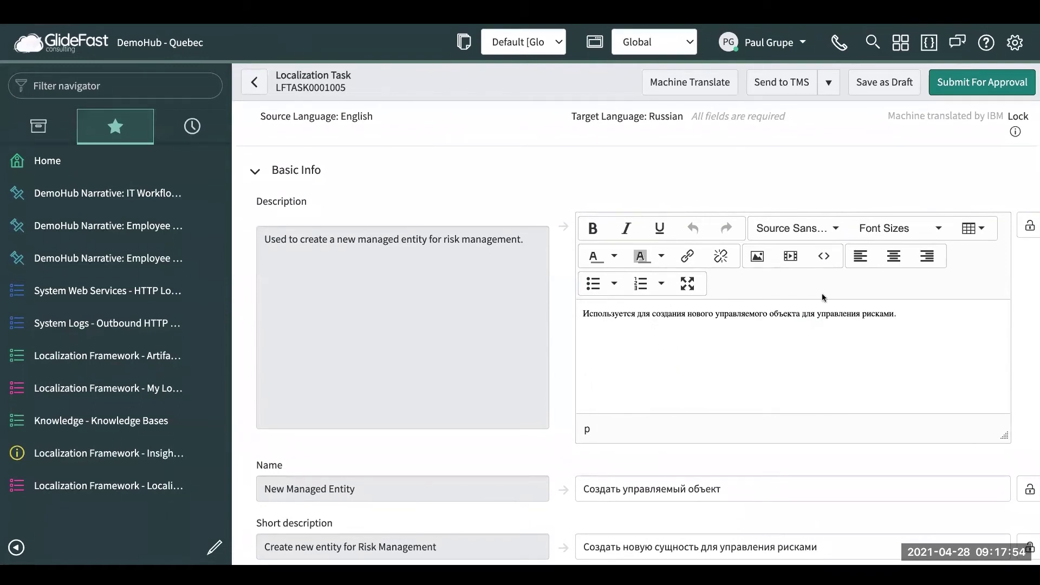
Step: Send the Russian translations for approval and open them for verification
click(974, 88)
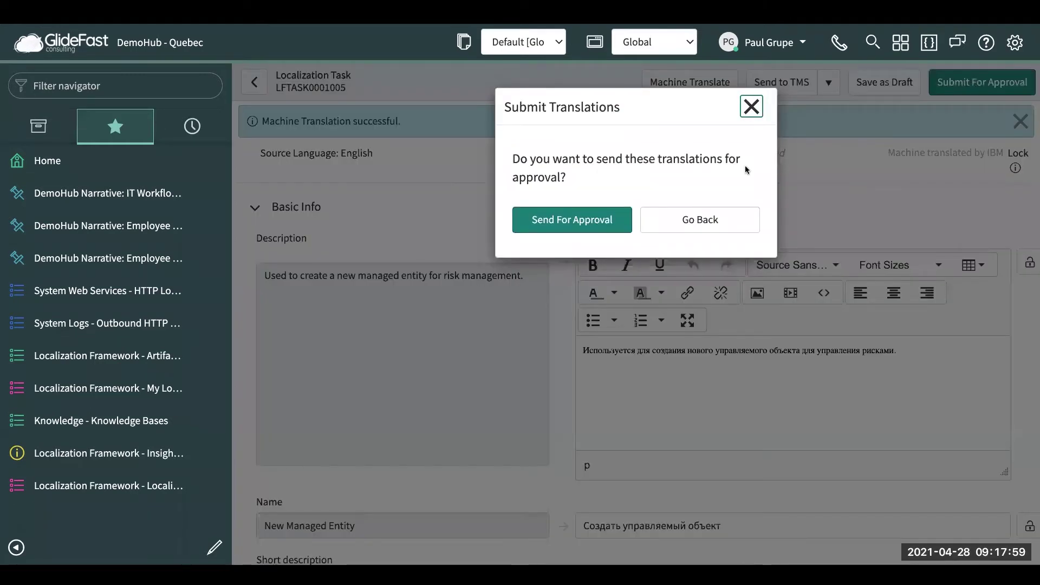
click(590, 219)
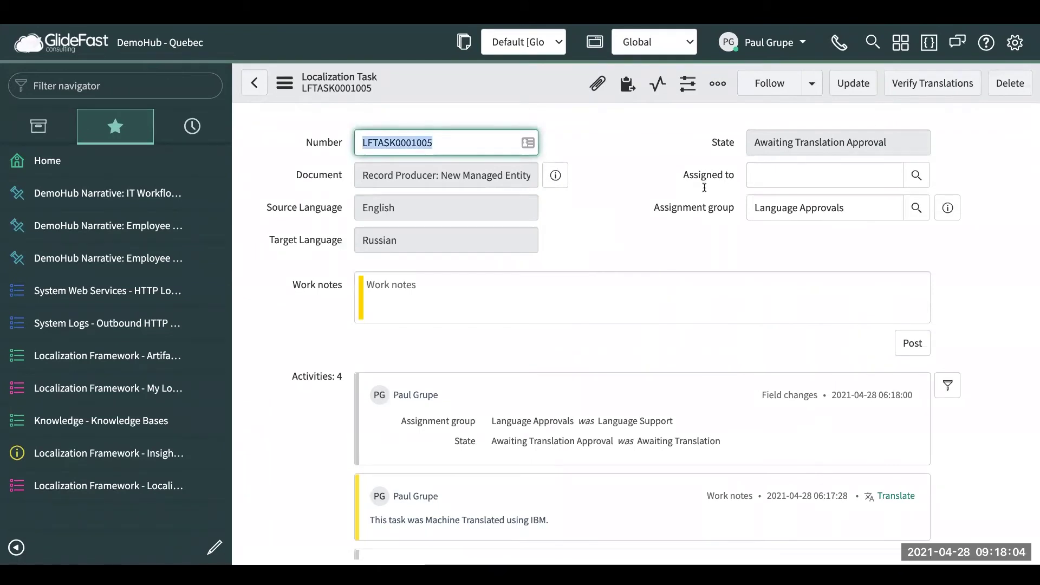
click(927, 86)
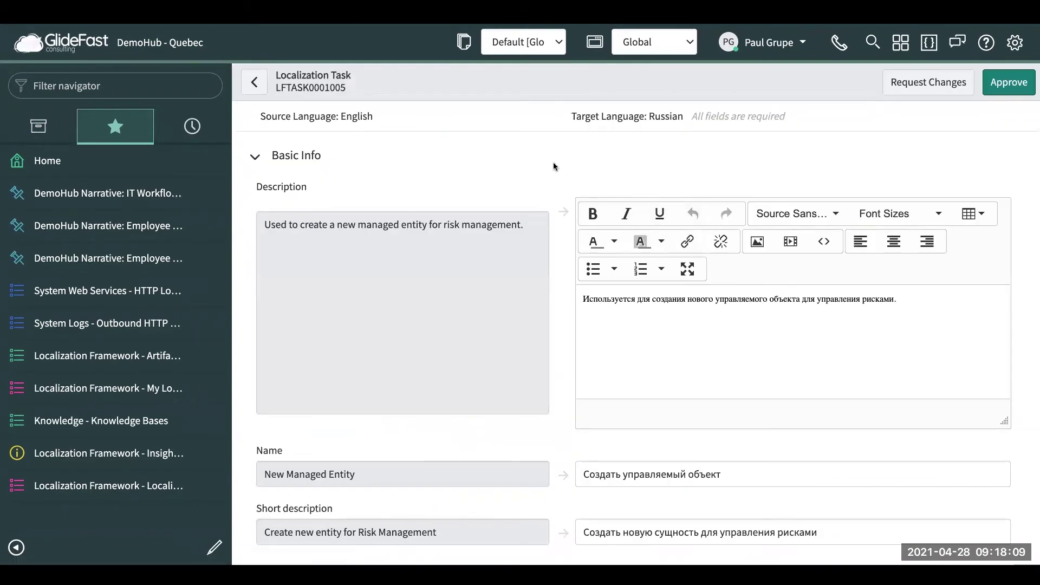
scroll(557, 189, down, 6)
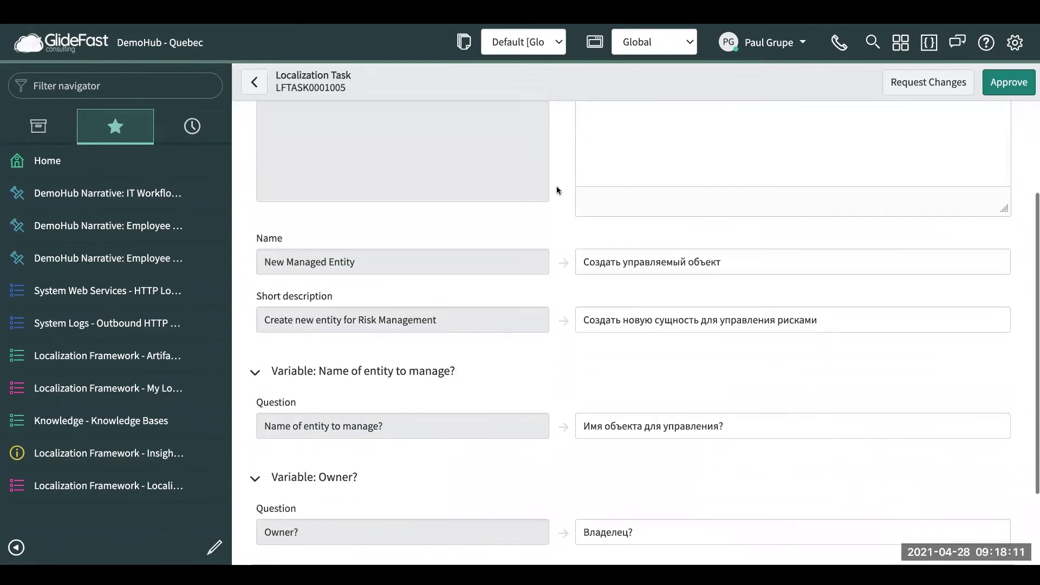
scroll(557, 186, up, 6)
Step: Approve and publish the Russian translations, closing LFTASK0001005 as Closed Complete
click(1009, 82)
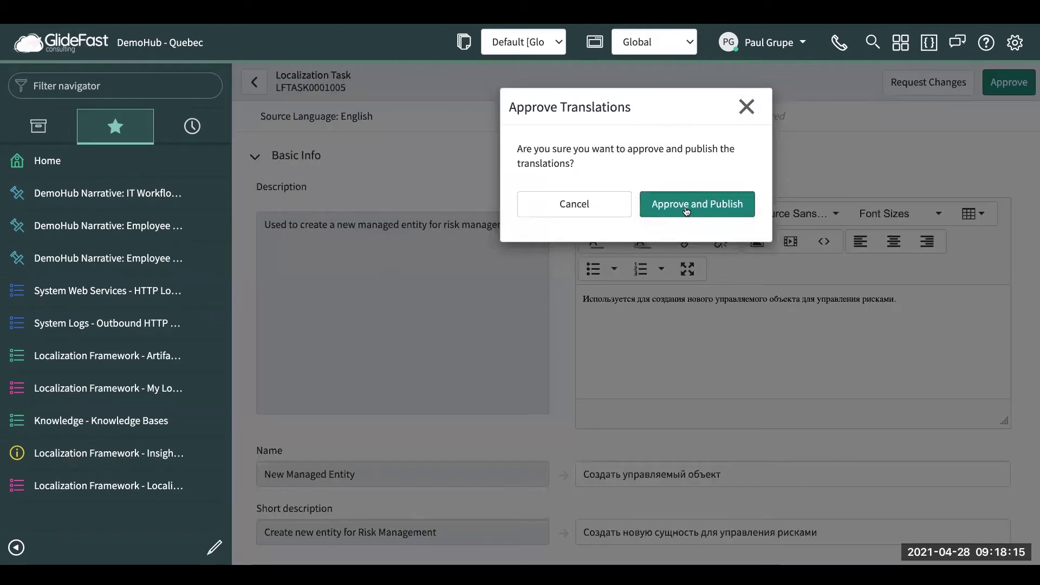
click(666, 205)
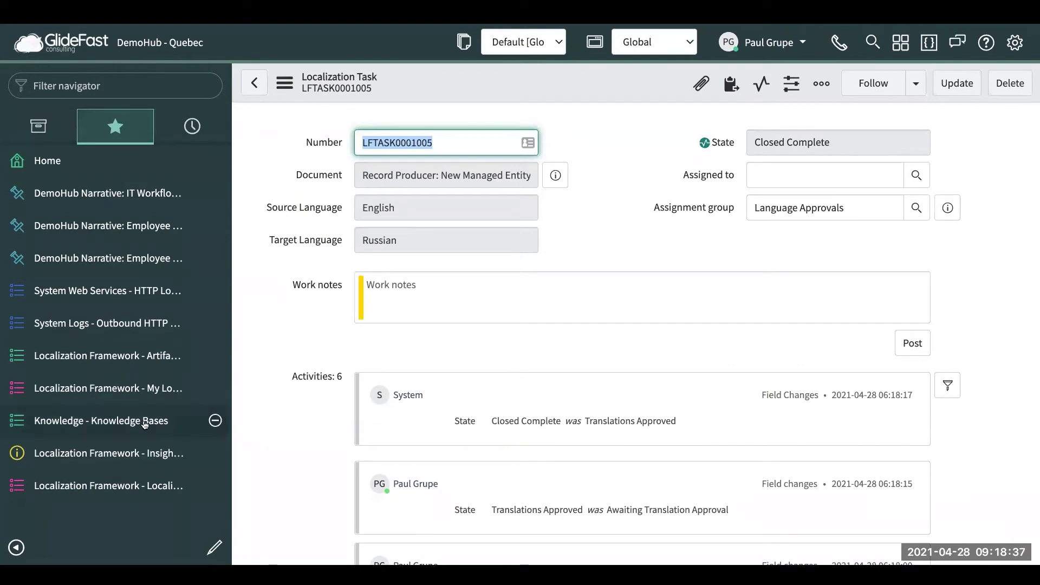
click(210, 421)
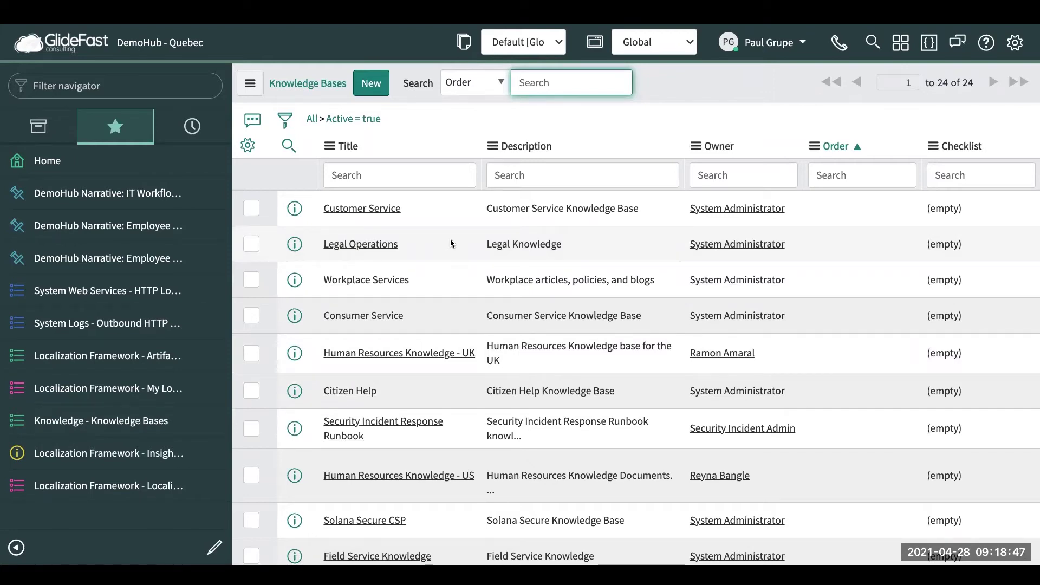
Step: Open the Customer Service knowledge base from the 24 active knowledge bases
click(388, 212)
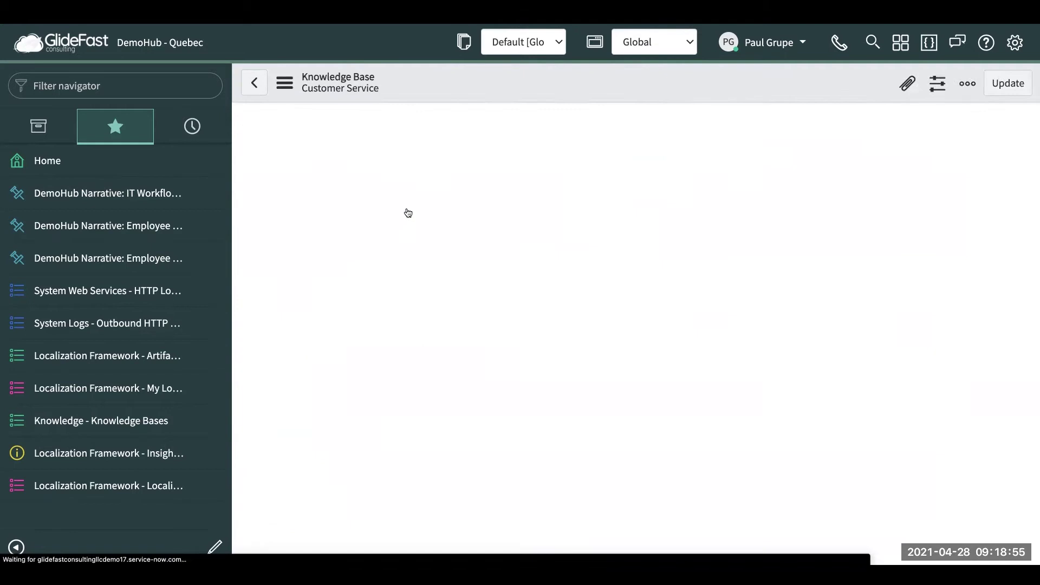
Step: Open article KB0100169 on reinstalling router chassis fan components from the Knowledge list
scroll(768, 277, down, 2)
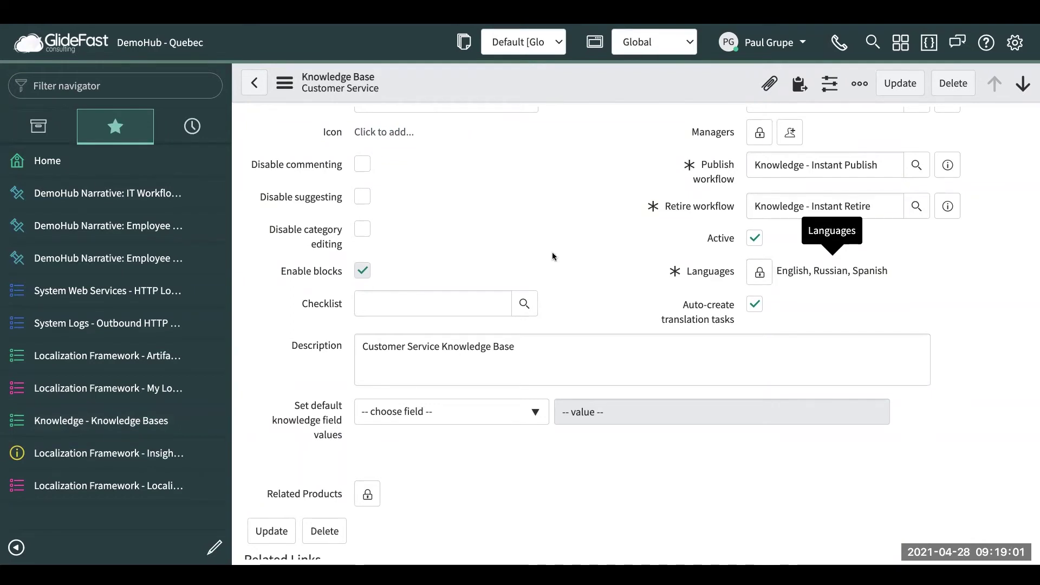
scroll(553, 256, down, 12)
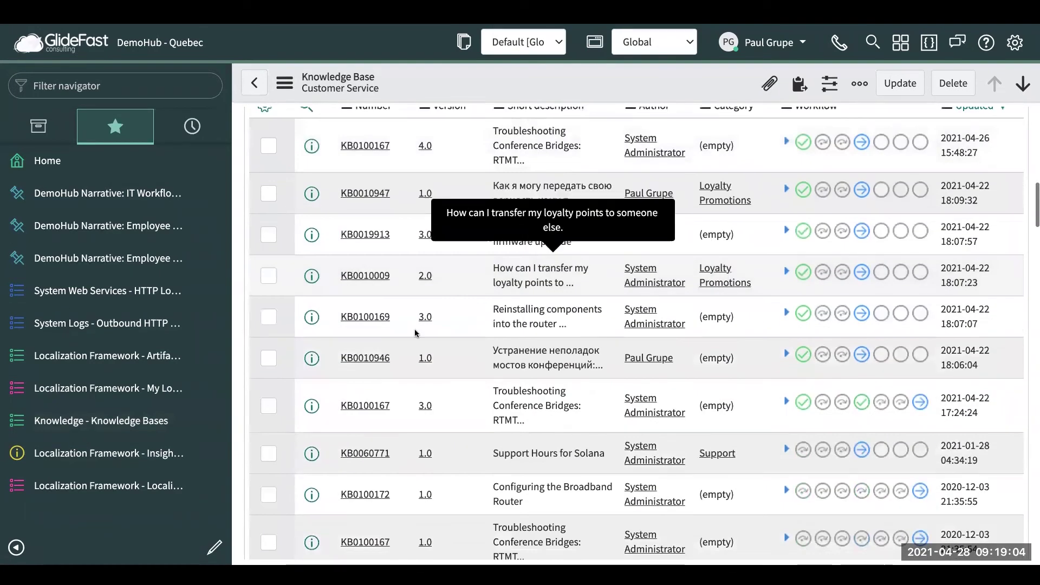
click(357, 317)
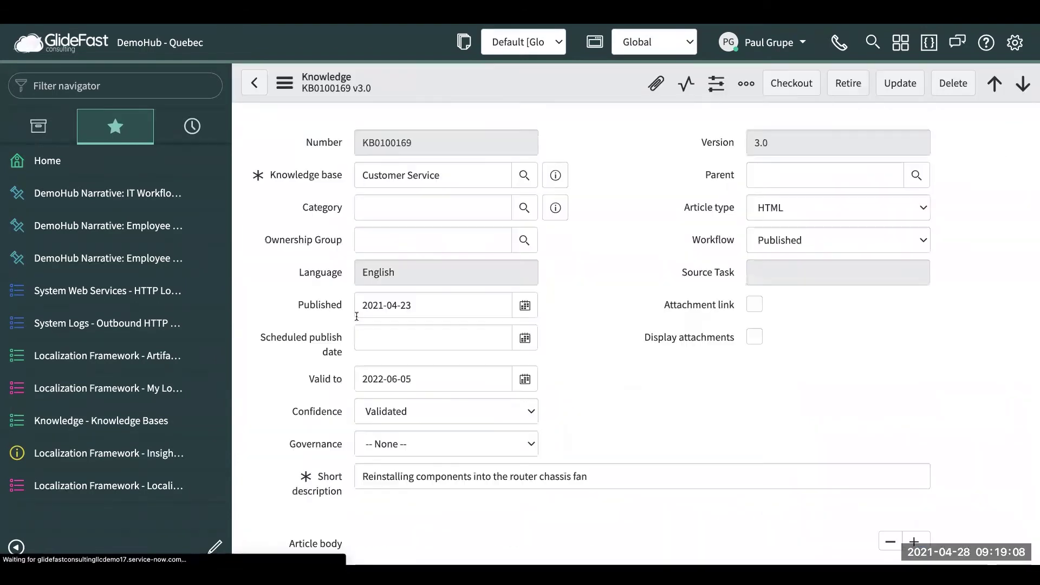
Step: Check out KB0100169 as draft v3.01 and republish it
click(792, 82)
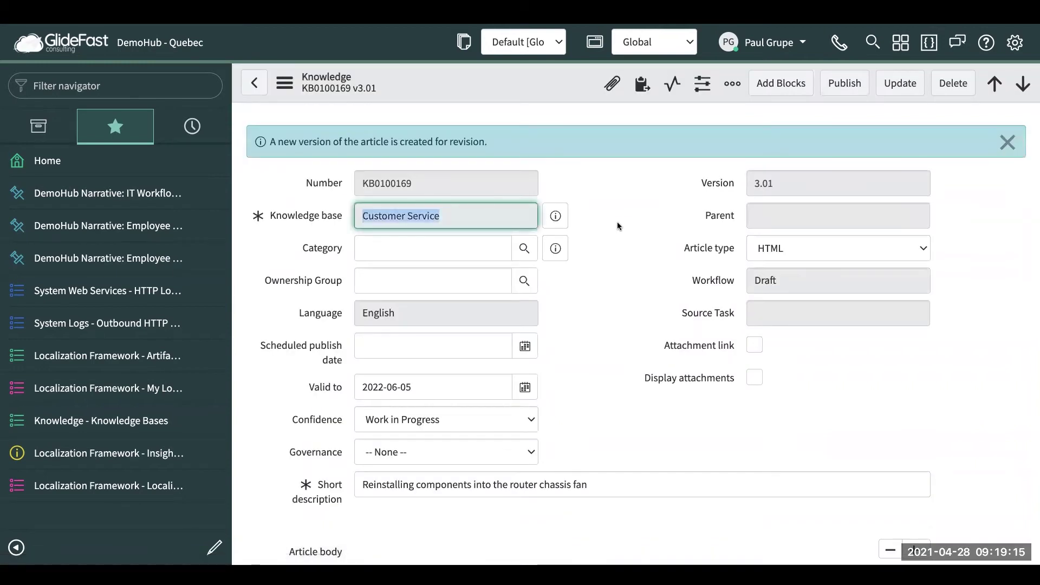
scroll(619, 224, down, 4)
scroll(619, 225, up, 3)
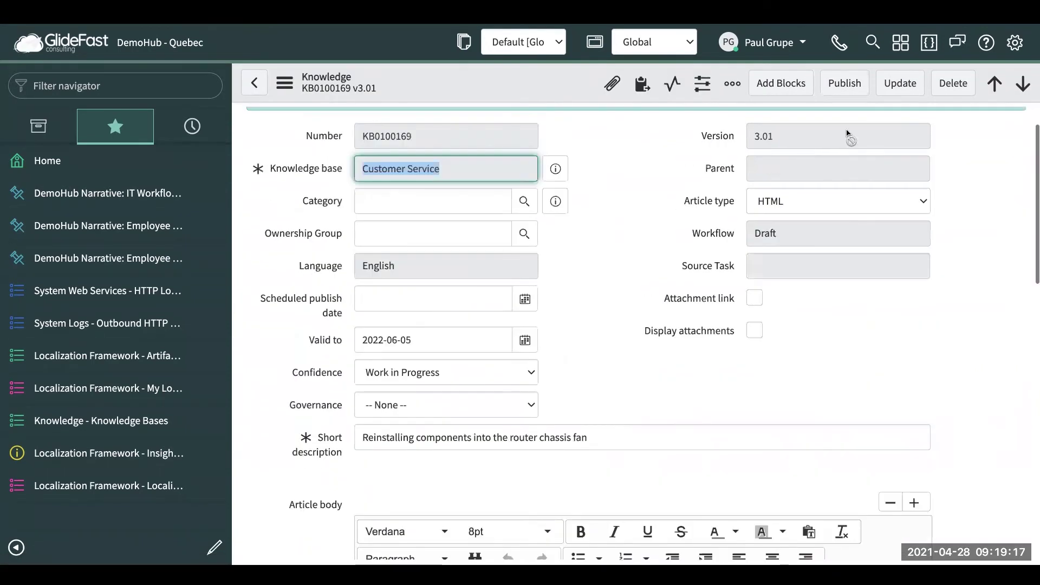
click(844, 82)
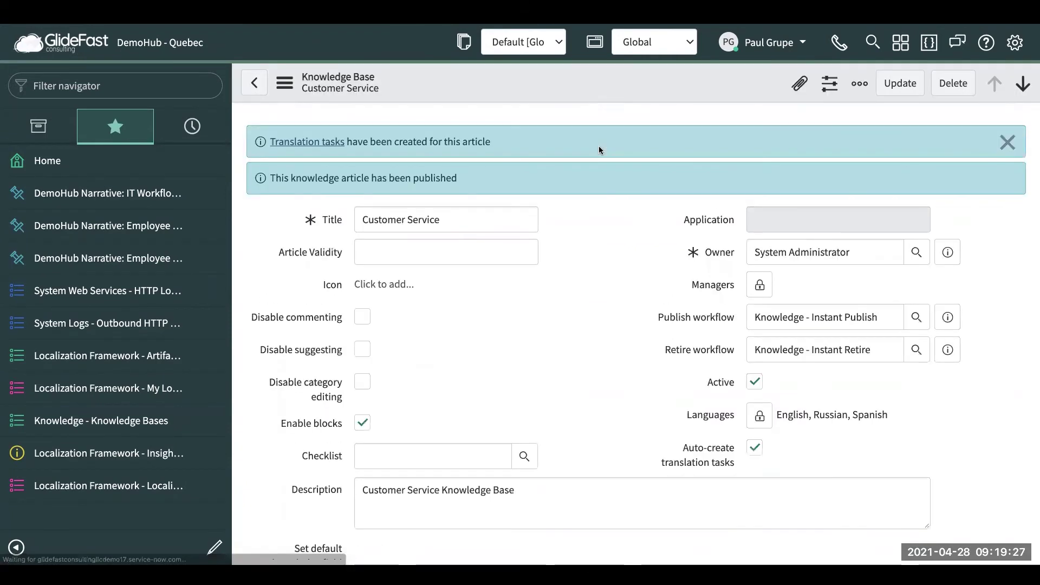
Step: Open Russian translation task KTT0001003 from the article's translation tasks list
drag(493, 141, 316, 145)
click(315, 143)
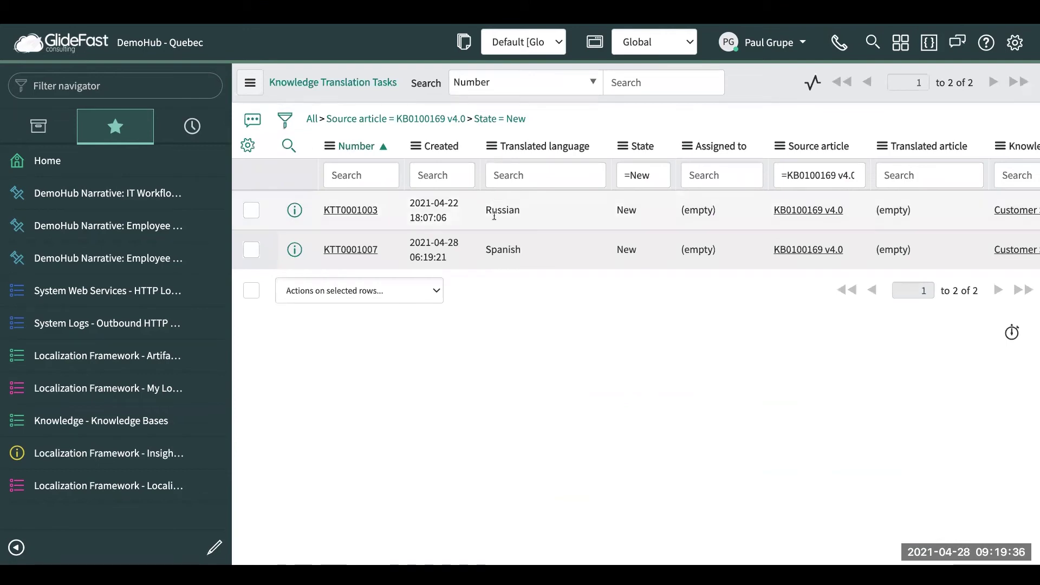
click(356, 211)
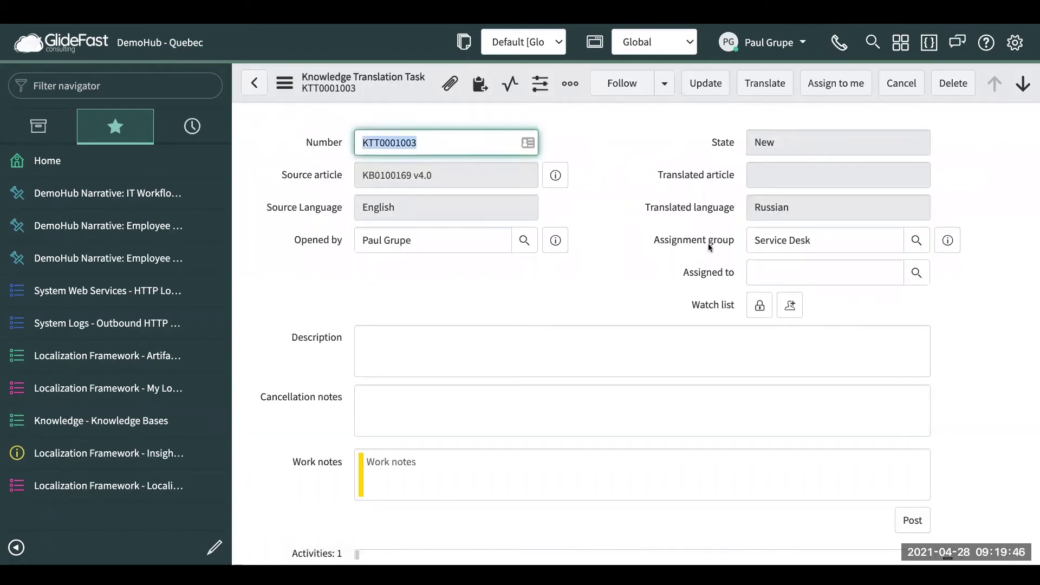
Step: Machine-translate the router chassis fan article's short description and body into Russian, accepting the overwrite
click(769, 87)
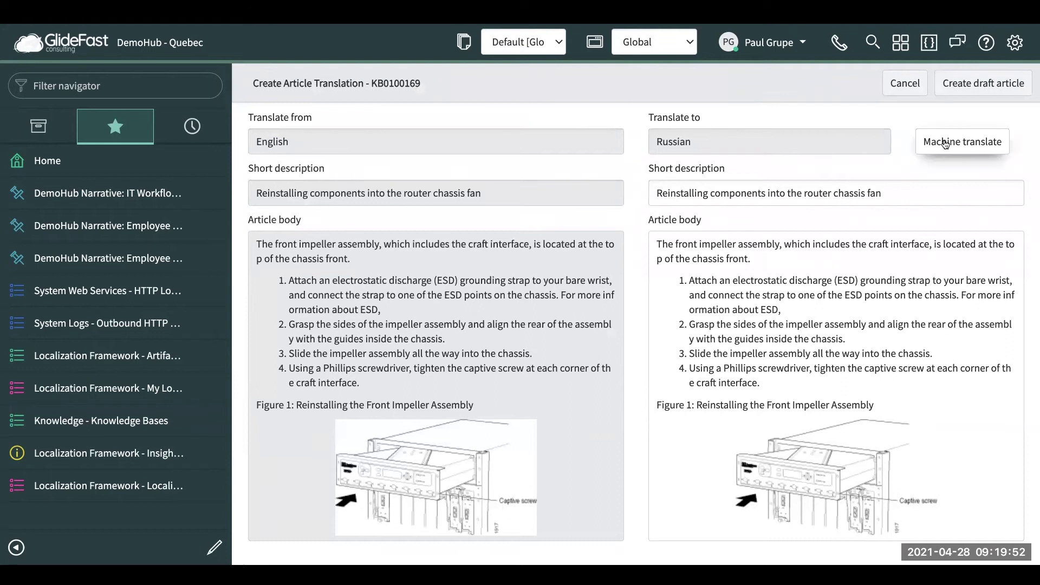
click(927, 142)
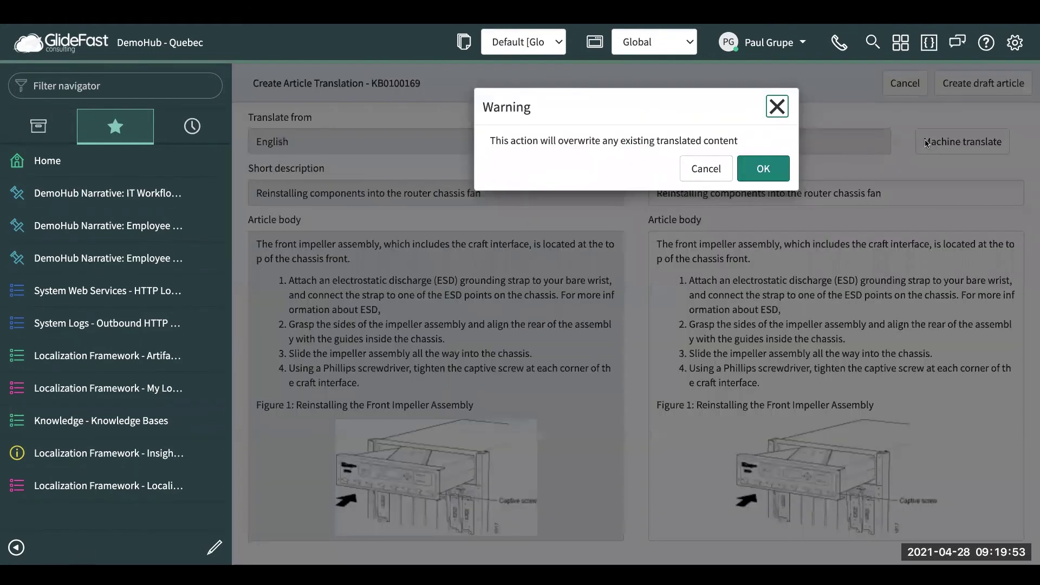
click(770, 166)
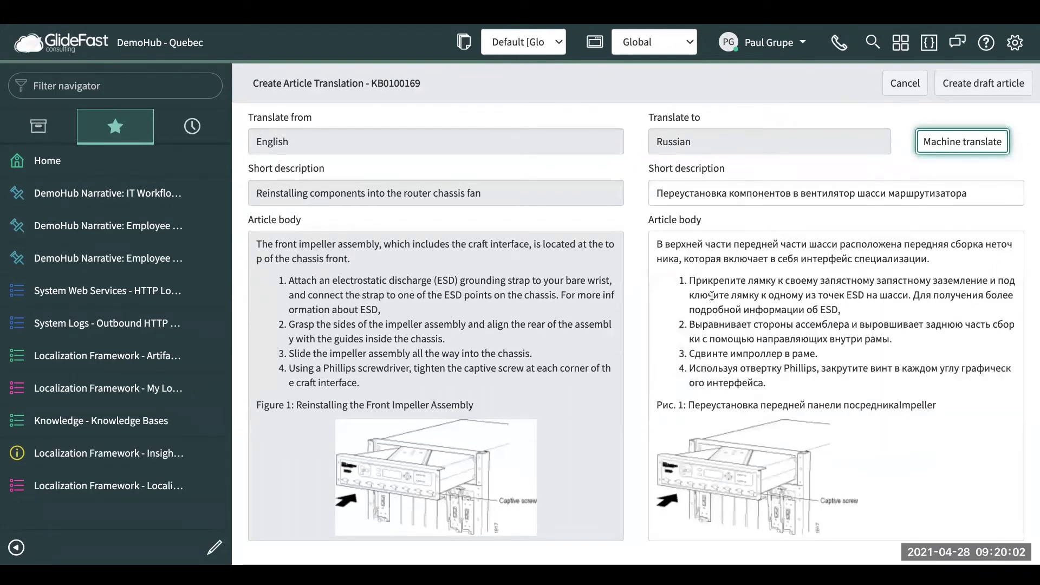
scroll(638, 311, down, 1)
scroll(639, 311, up, 1)
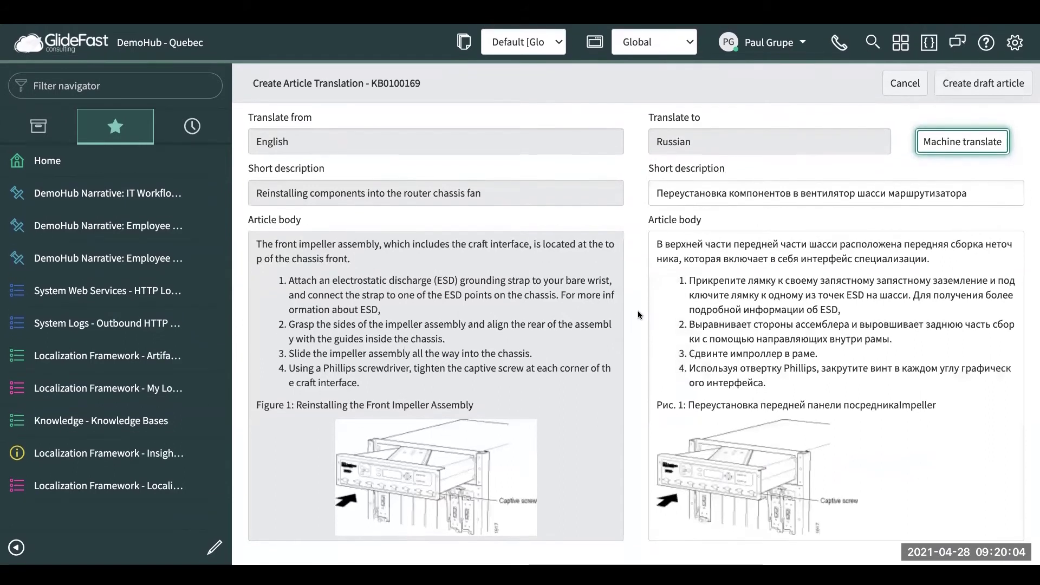
Step: Create the Russian draft article KB0010948 and publish it
click(983, 84)
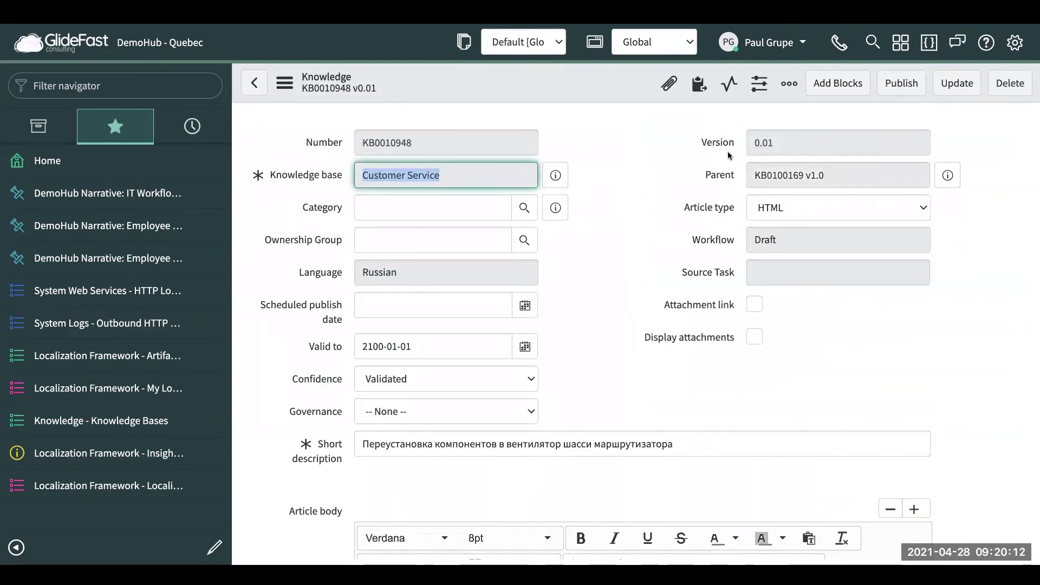
click(902, 87)
click(901, 84)
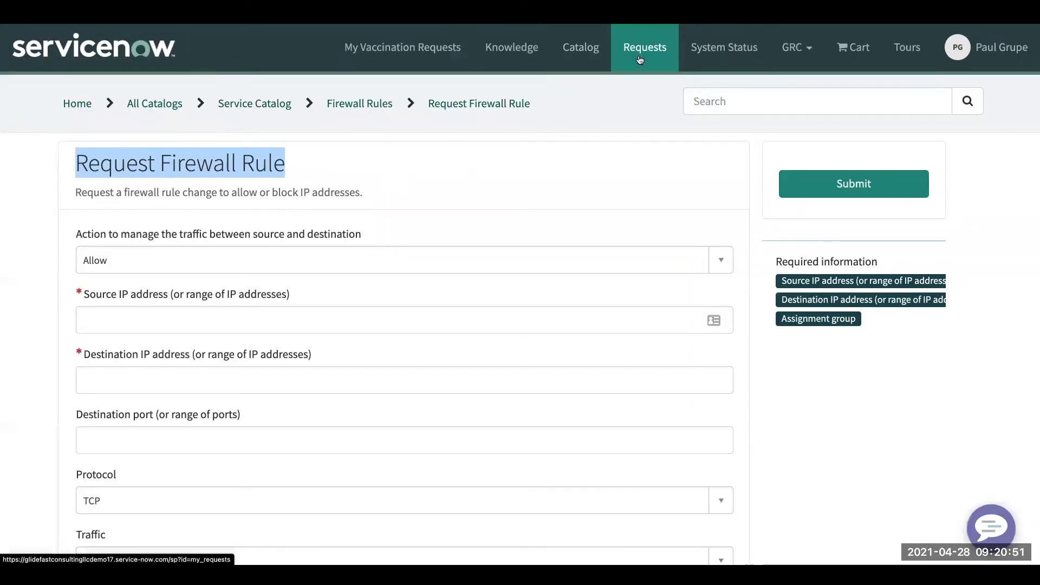
Step: View the Report an Issue request under My Requests, then return to the Knowledge article list
click(640, 60)
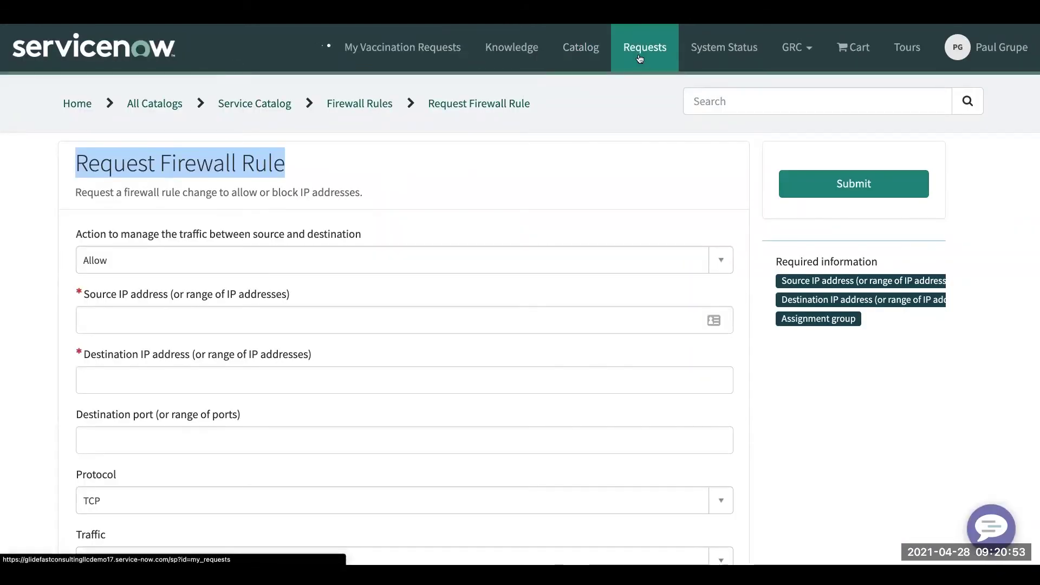
click(132, 235)
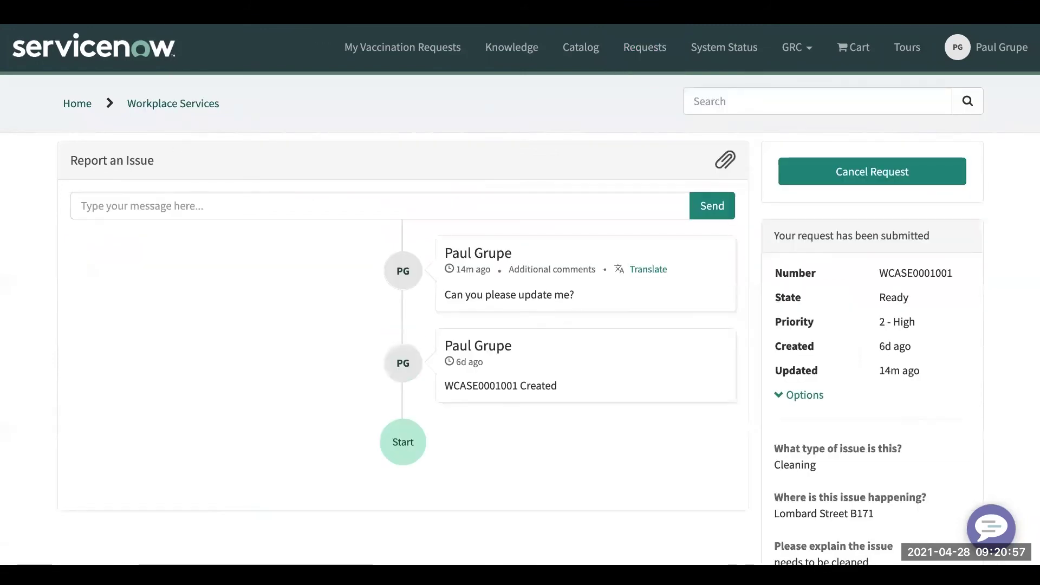
key(ctrl+Tab)
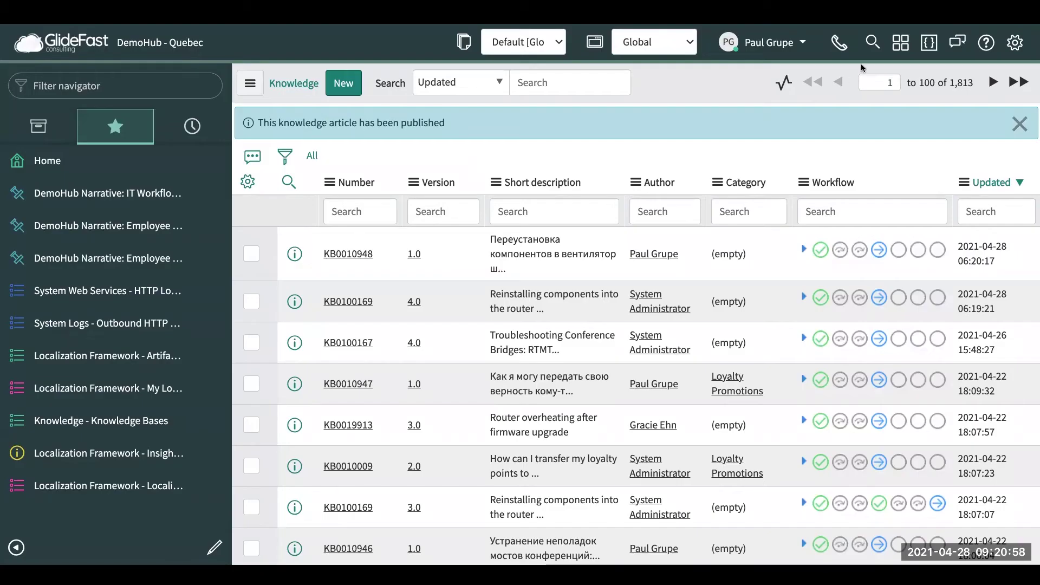
click(1016, 51)
Step: Set the personal interface language to Russian in System Settings
click(694, 323)
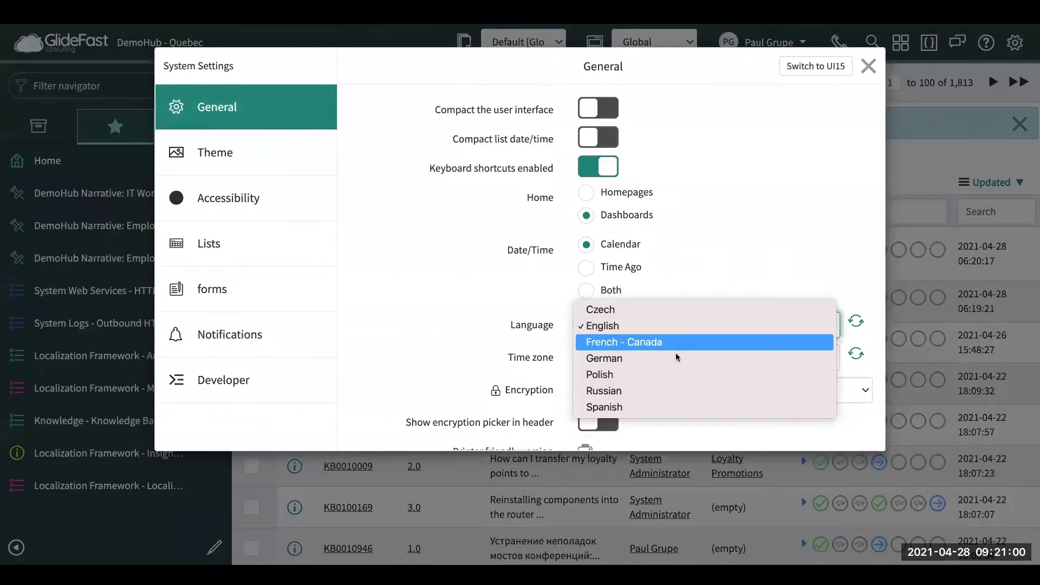
click(636, 394)
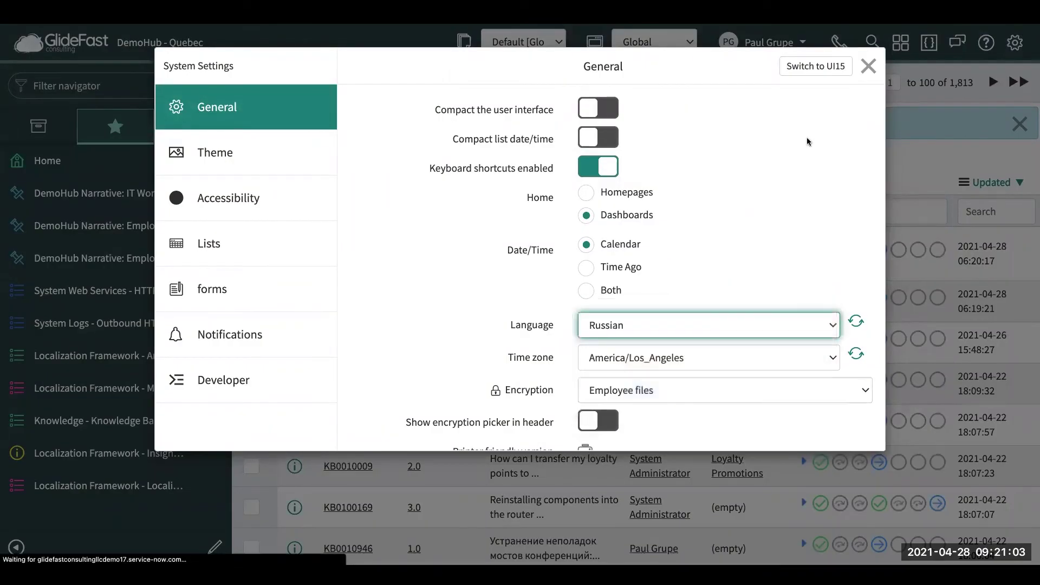
click(868, 66)
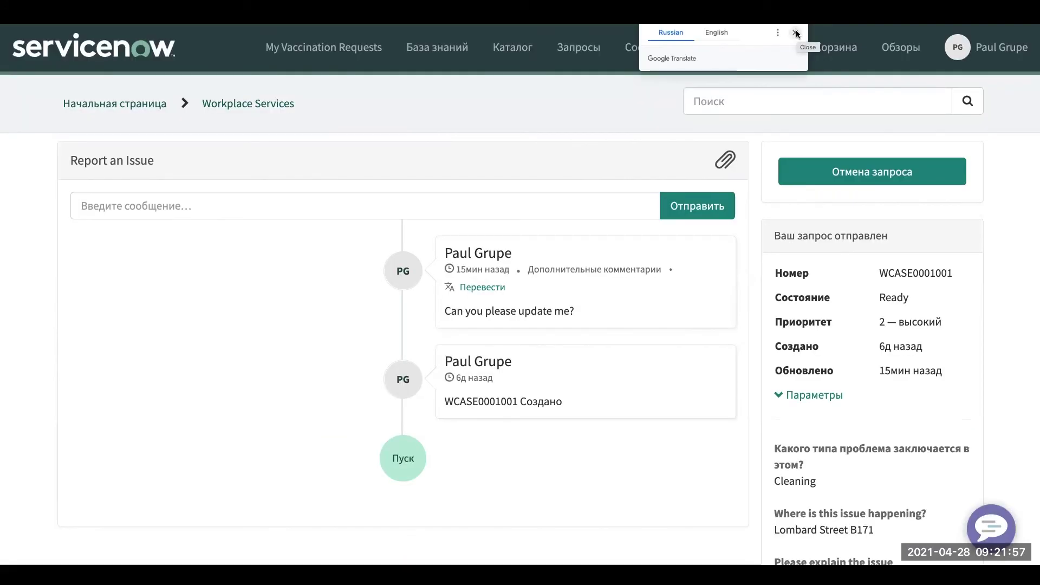
Step: Translate the comment 'Can you please update me?' into Russian, then highlight the original and translated text
click(796, 32)
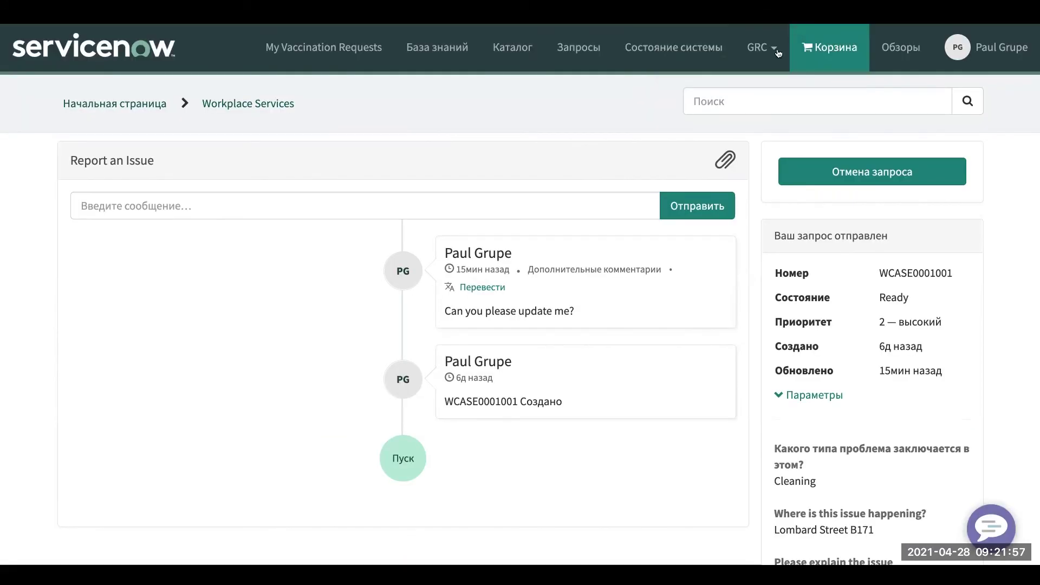
click(482, 290)
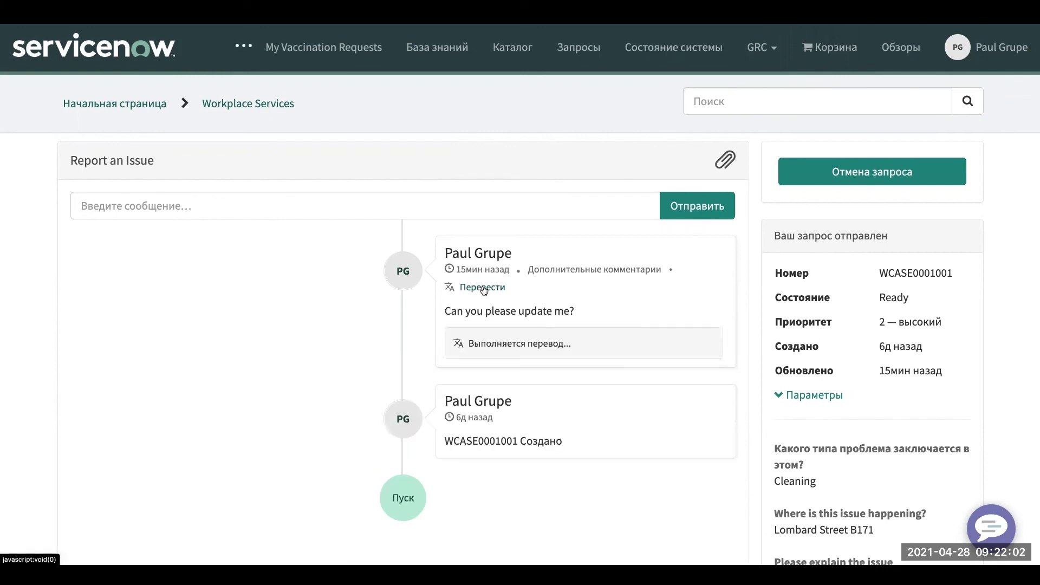
drag(442, 311, 576, 310)
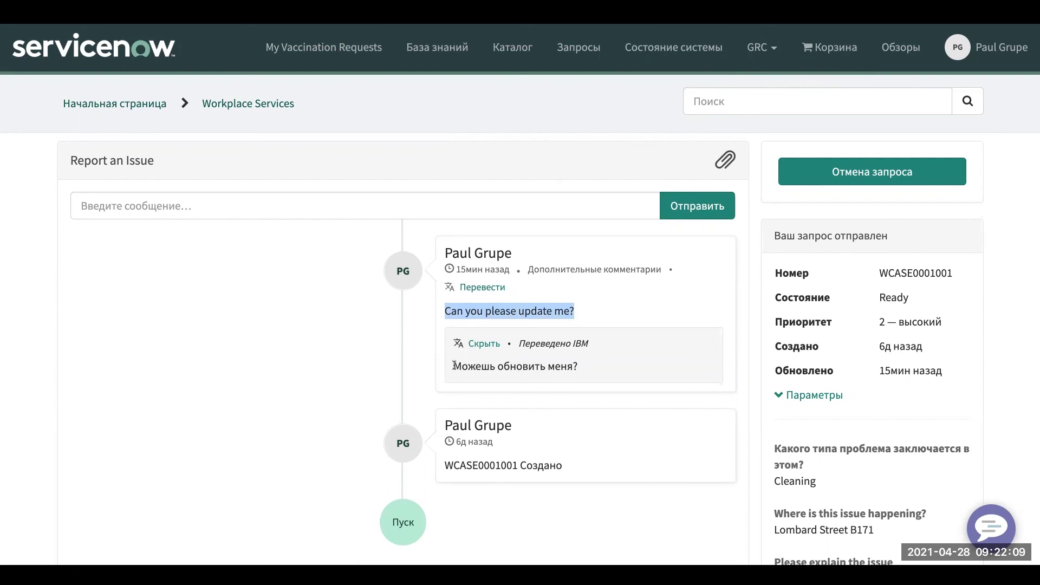
drag(453, 367, 599, 368)
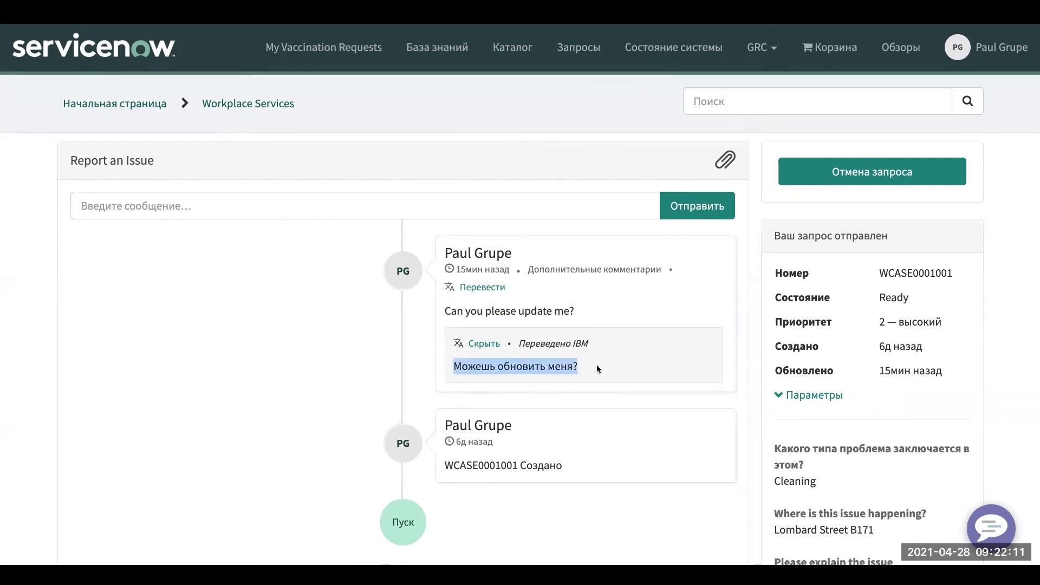
scroll(596, 365, down, 1)
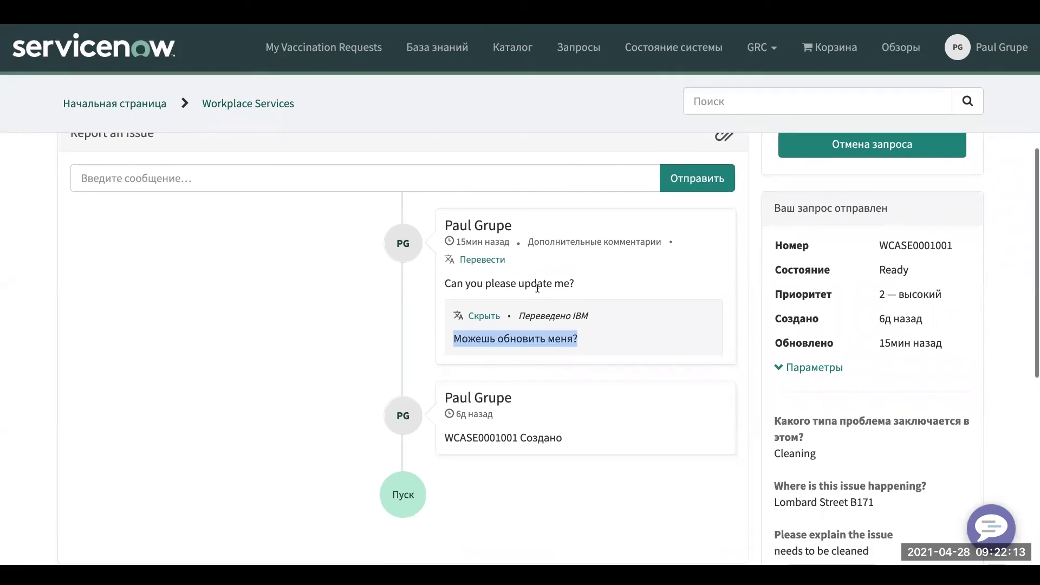
scroll(522, 268, up, 1)
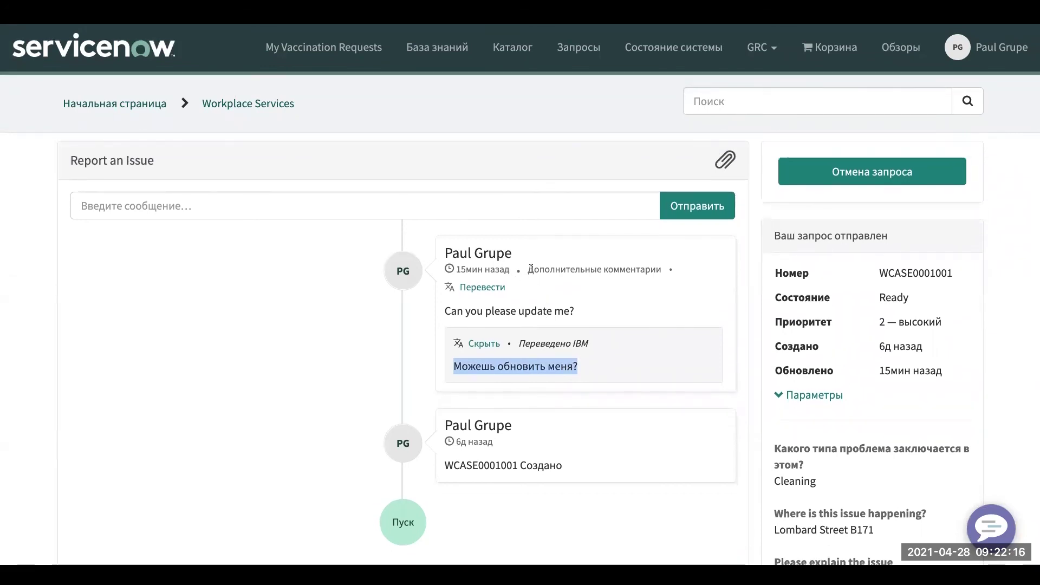